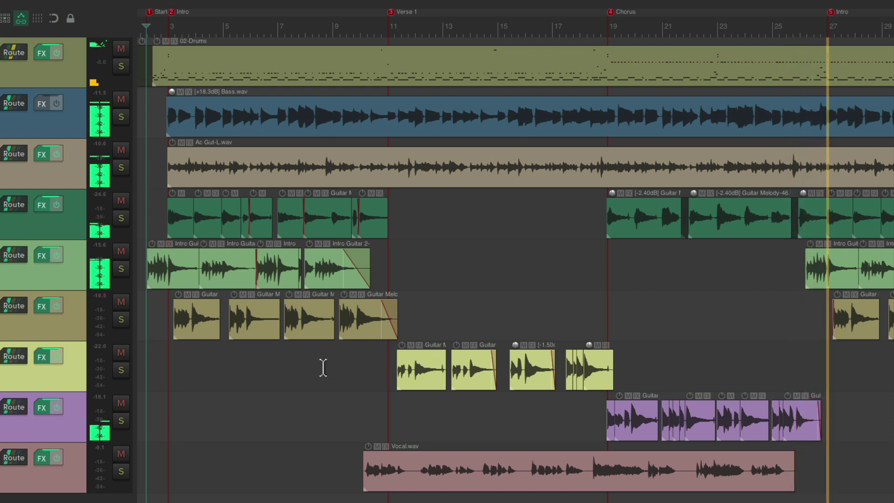
Step: Stop playback, close the stereo meter, mute Guitar through Vocal, and audition the reduced mix
key("space")
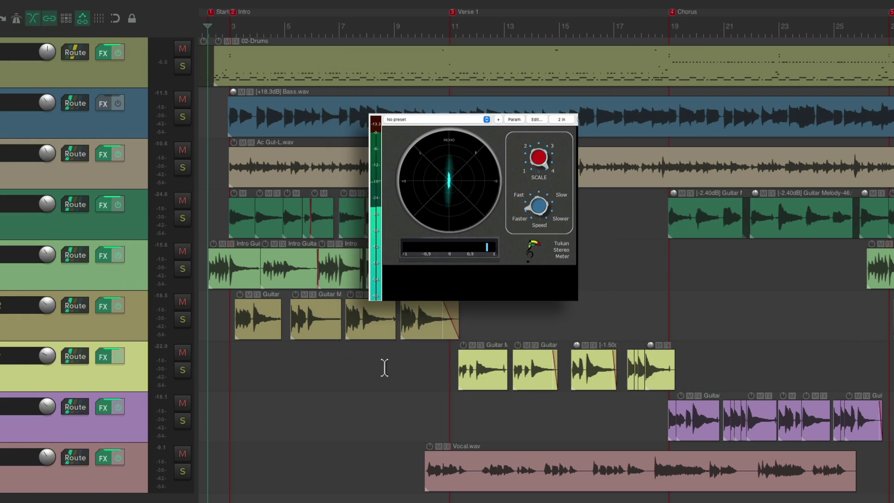
key("Escape")
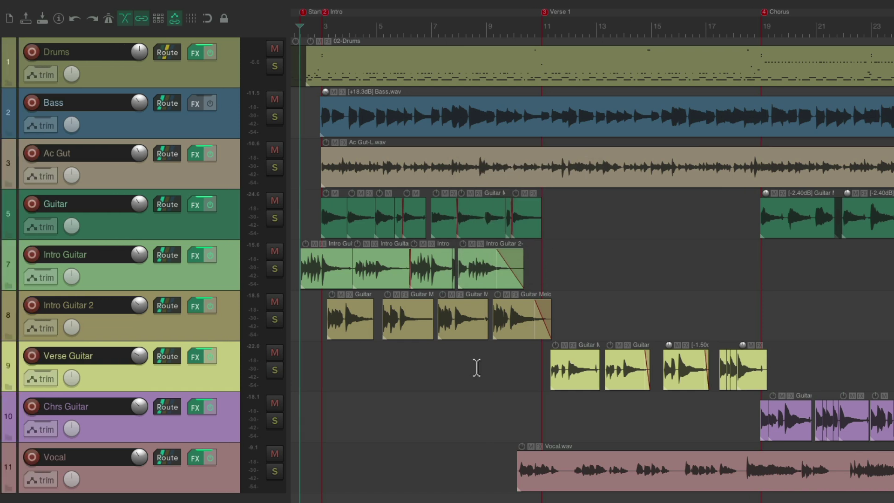
left_click_drag(277, 200, 282, 452)
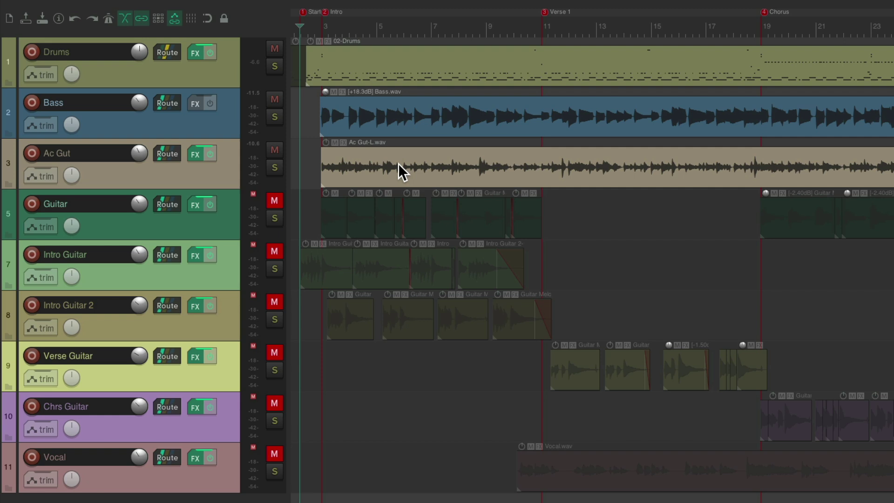
key("space")
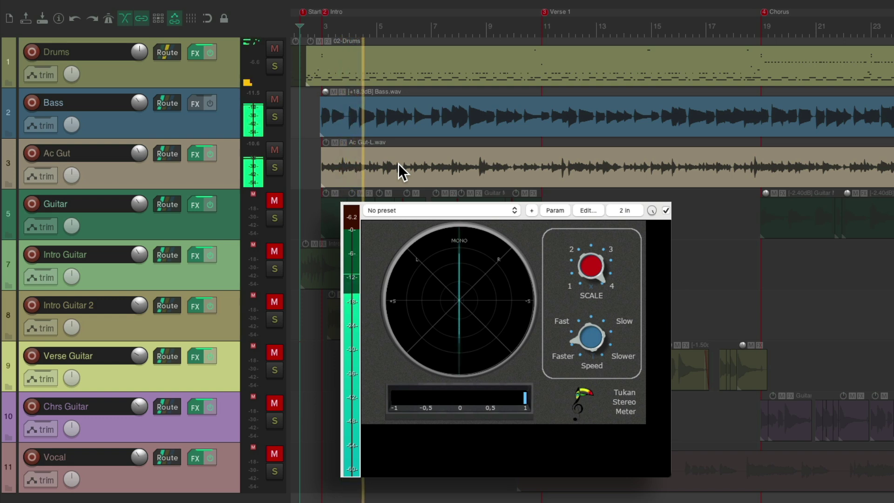
key("space")
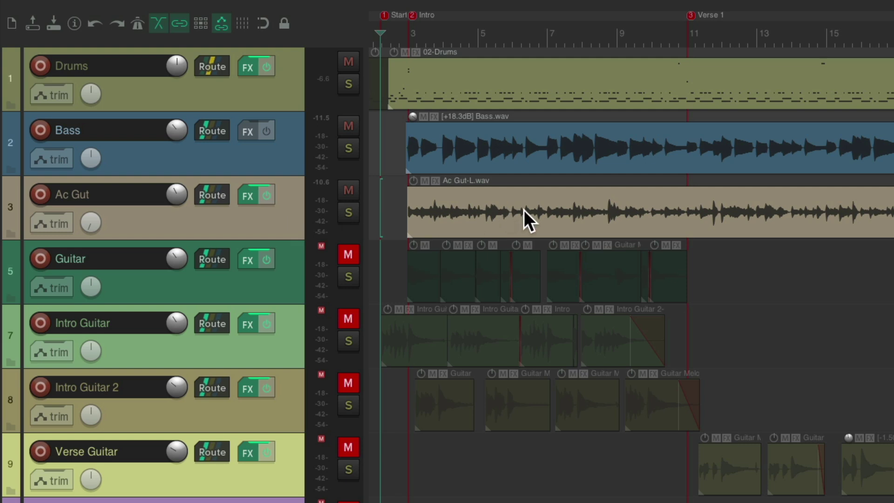
Step: Audition Ac Gut alone, then restore the hidden Ac Gut R track with Ctrl+Z
key("space")
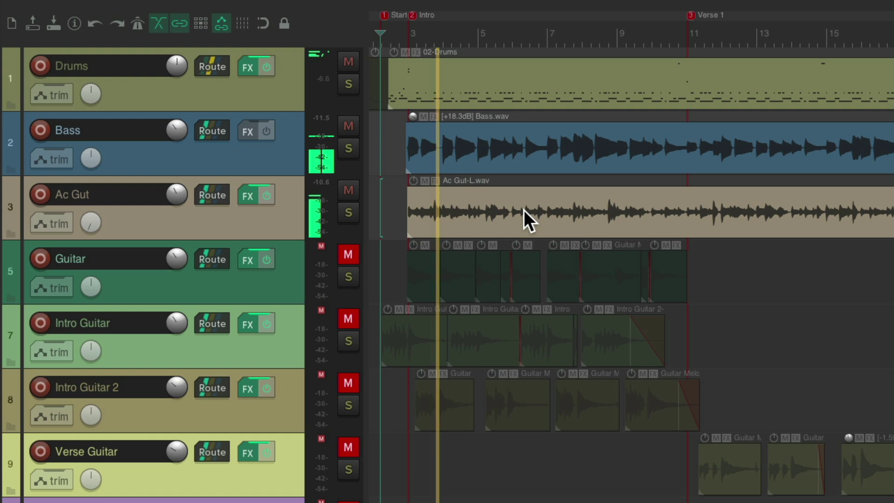
key("space")
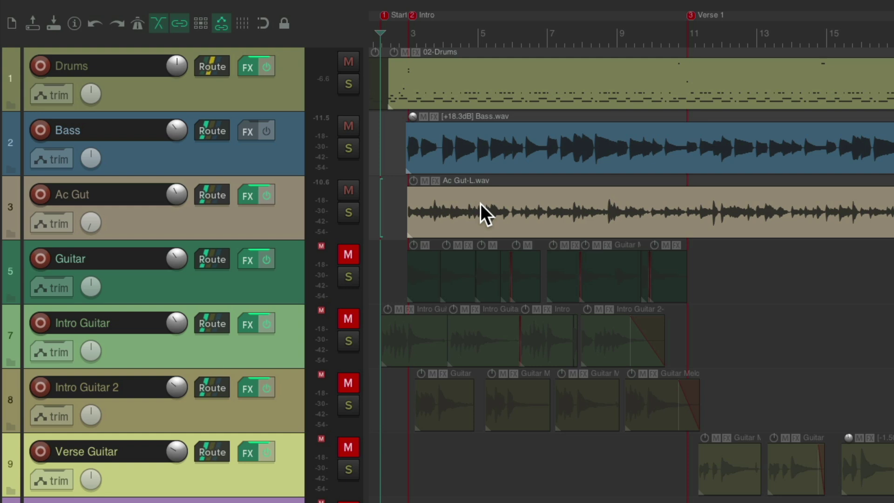
key("ctrl+z")
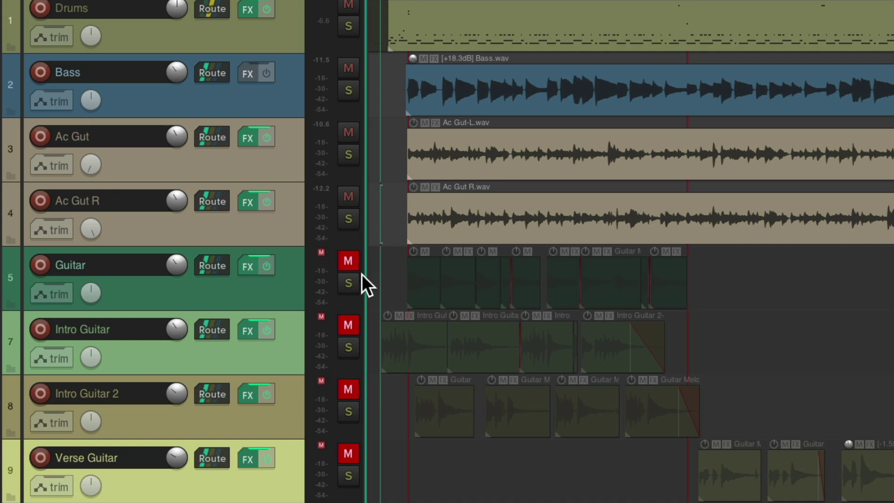
Step: Unmute Guitar, mute Ac Gut and Ac Gut R, and check Guitar on the stereo meter
left_click(350, 259)
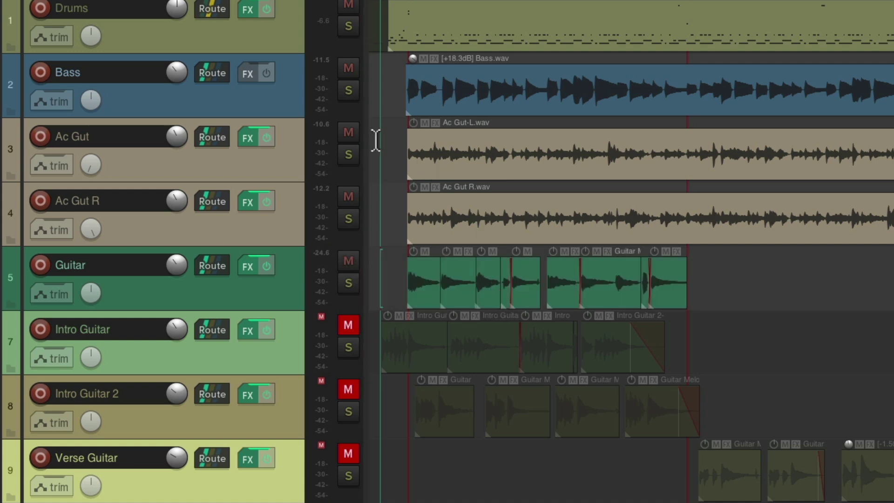
left_click(350, 194)
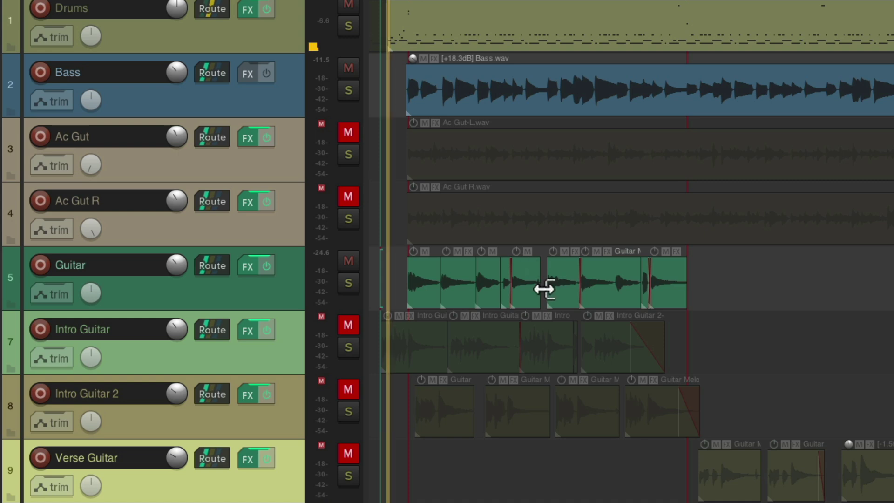
key("shift+f")
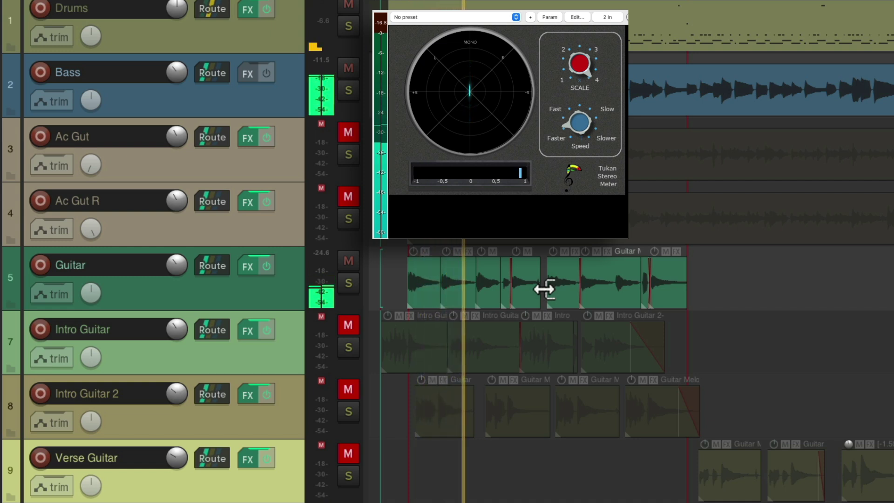
key("Escape")
key("space")
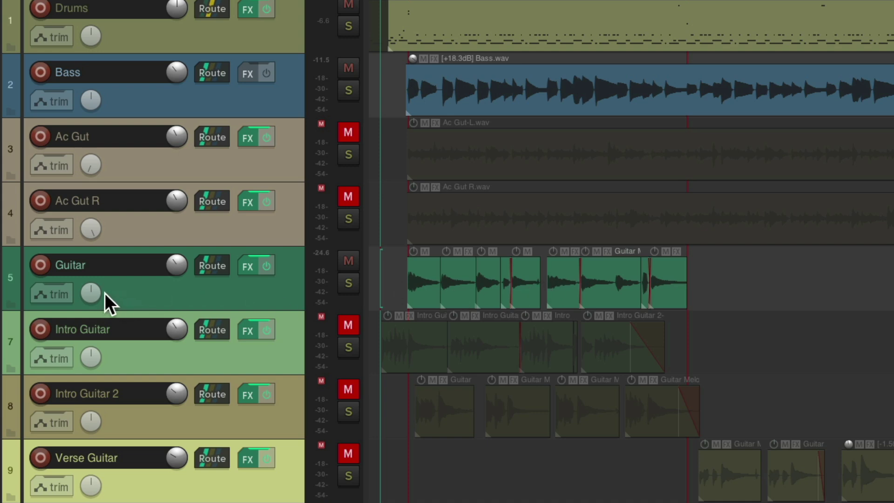
Step: Restore the hidden Guitar R track and audition the doubled Guitar and Guitar R
key("ctrl+z")
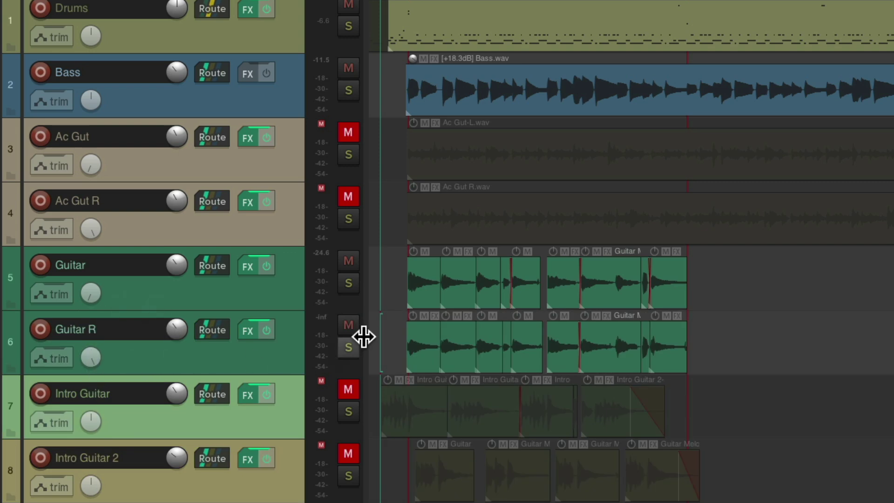
key("space")
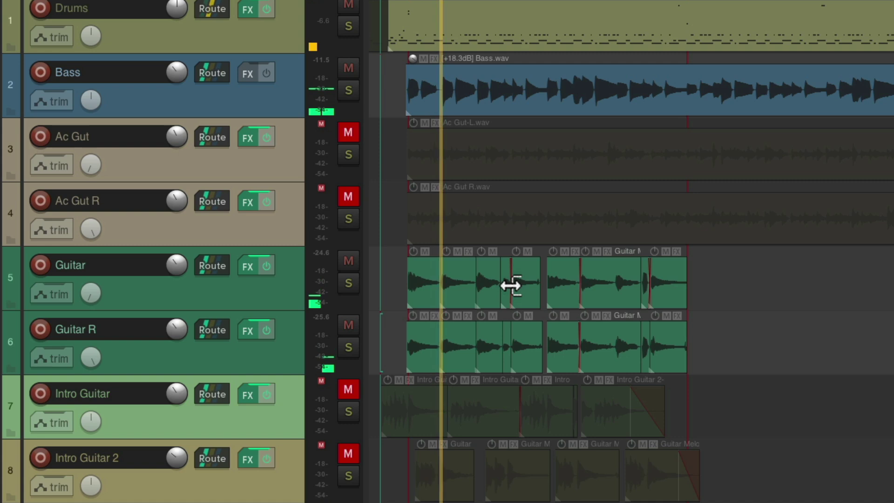
key("space")
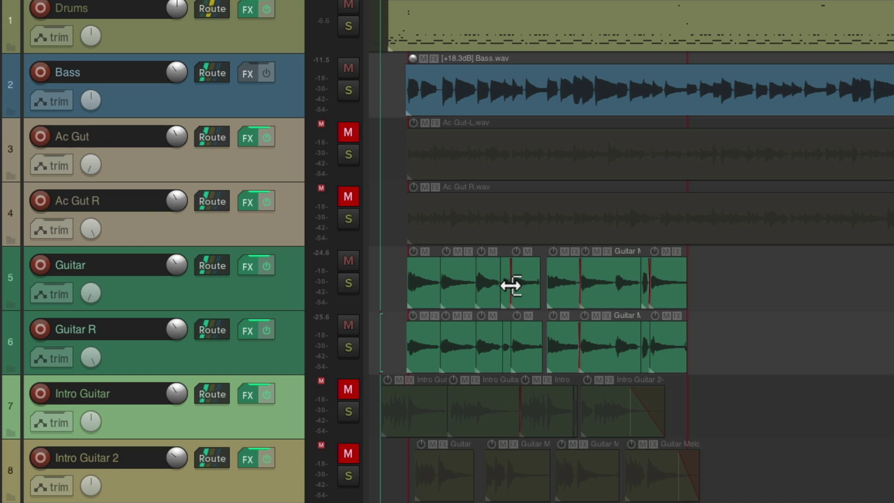
Step: Unmute Ac Gut and Ac Gut R, then play with the acoustics back in
left_click_drag(350, 132, 352, 202)
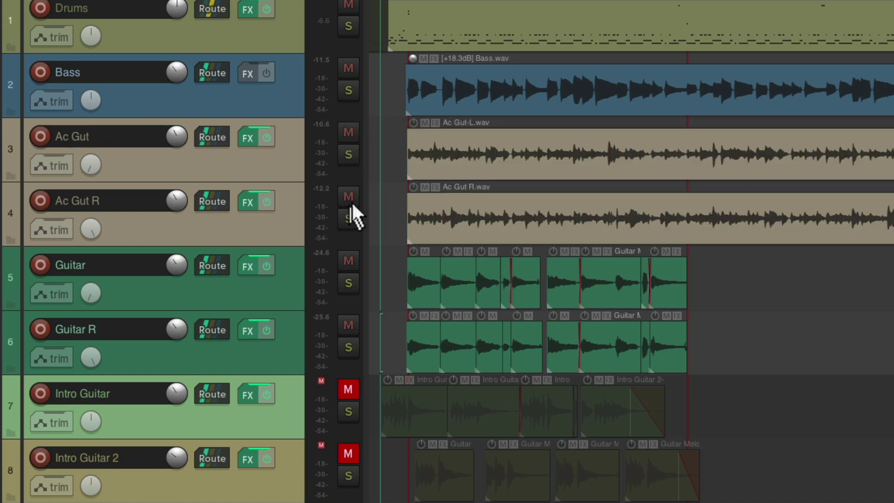
key("space")
scroll(494, 183, "down", 1)
Step: Unmute Intro Guitar, then Intro Guitar 2, auditioning the mix after each addition
left_click(350, 325)
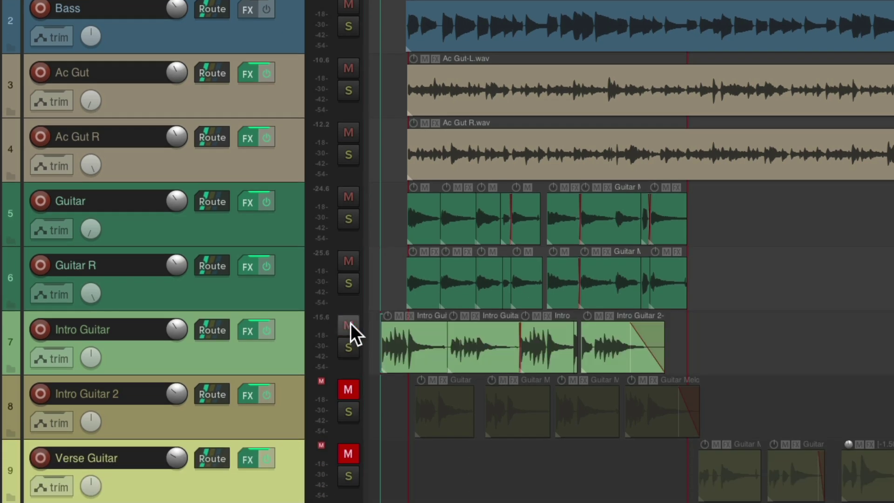
key("space")
scroll(454, 351, "down", 1)
left_click(348, 325)
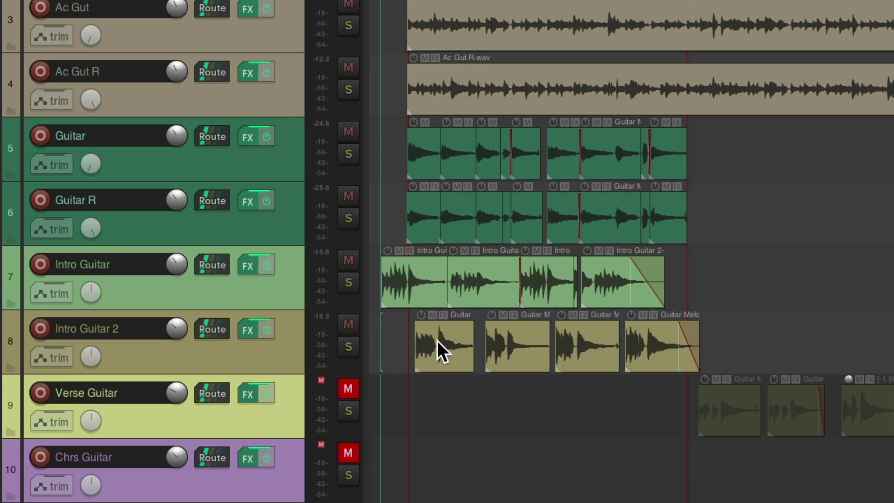
key("space")
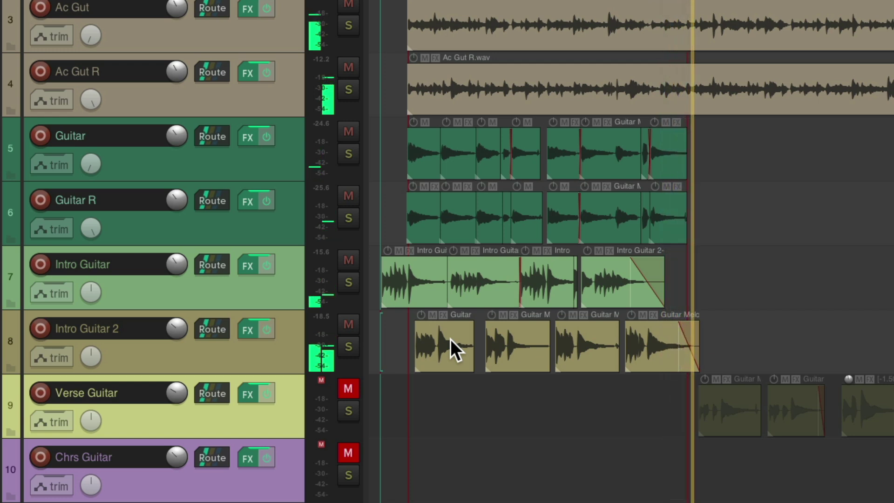
key("space")
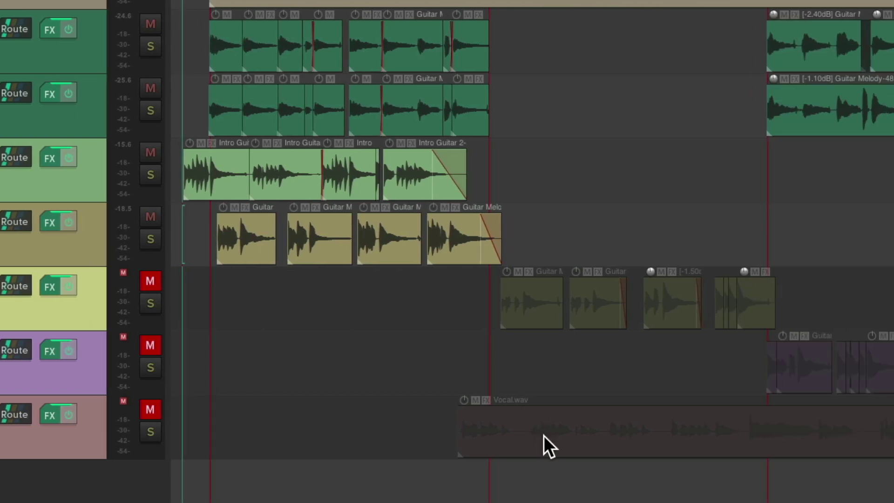
Step: Unmute the Vocal and audition it, then unmute Verse Guitar
left_click(150, 409)
key("space")
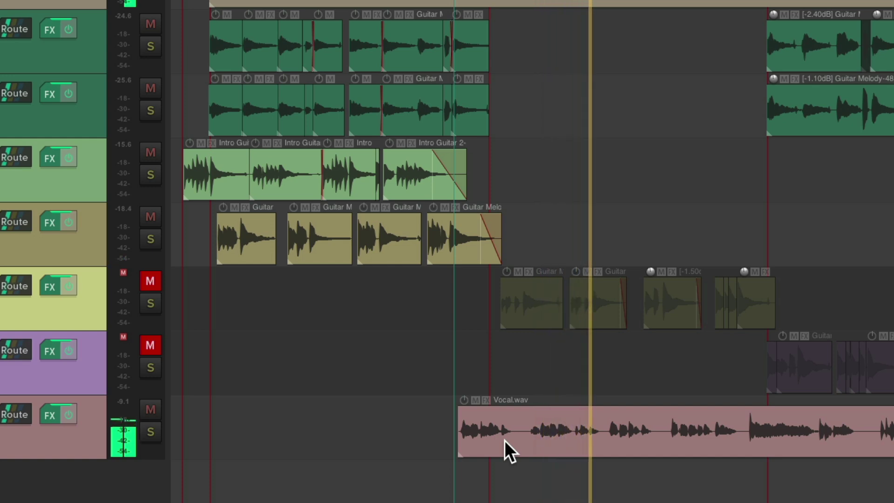
key("space")
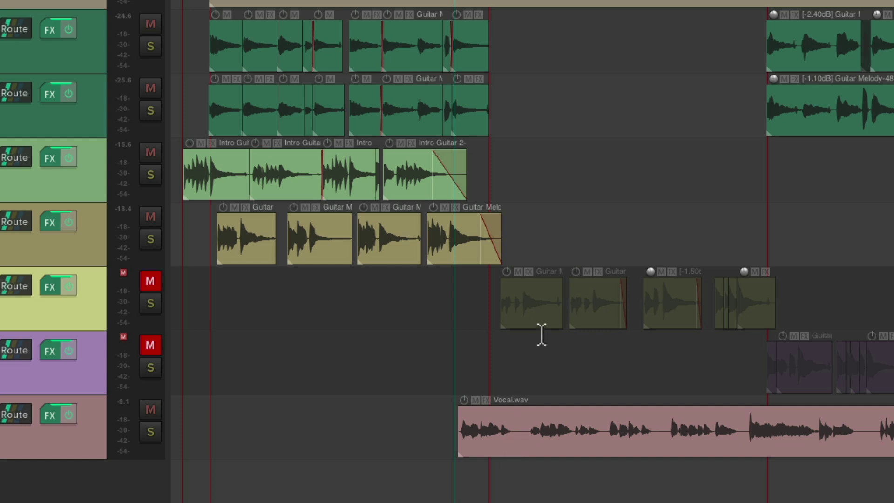
left_click(149, 285)
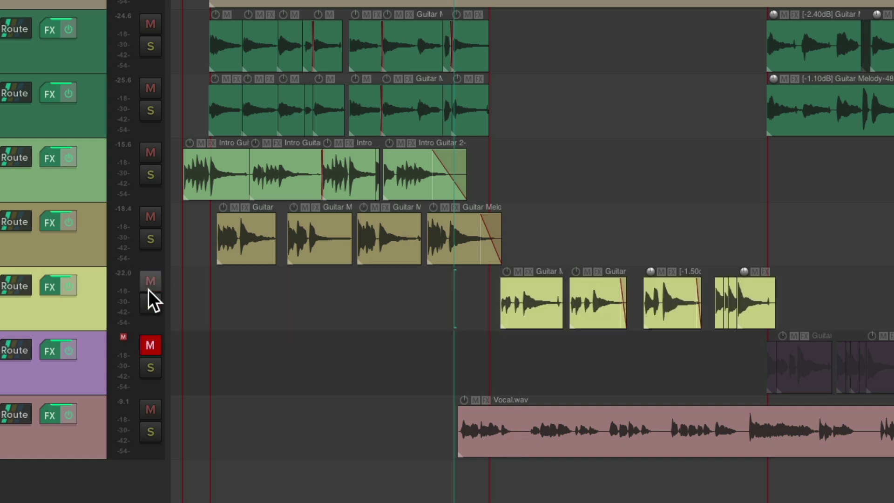
key("space")
left_click(90, 299)
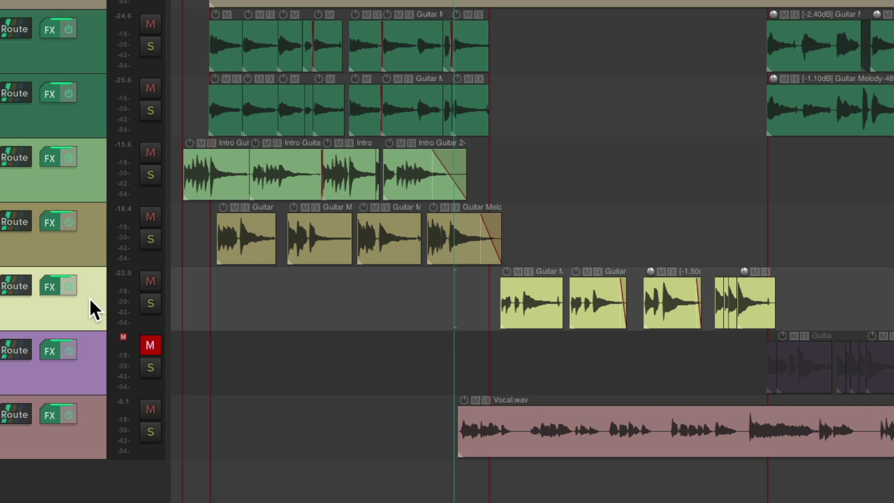
Step: Show Verse Guitar's pan envelope, set the Verse 1 section to 45%L, and play it back
key("v")
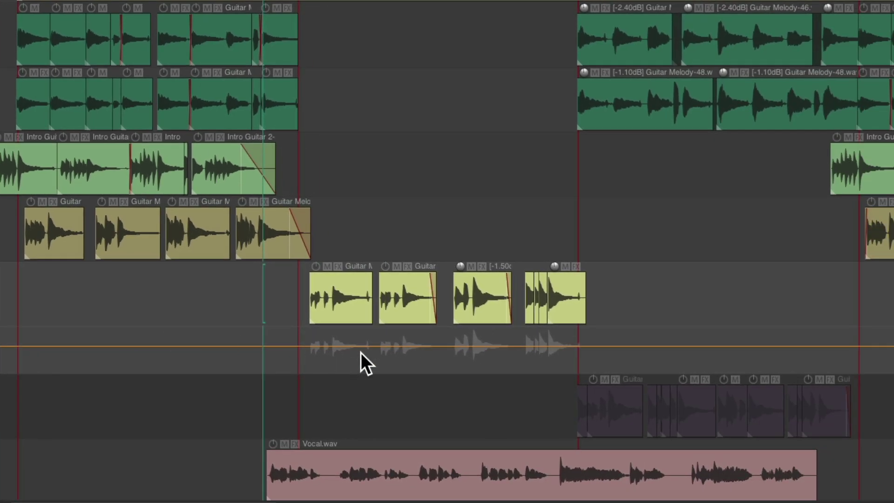
left_click_drag(248, 262, 628, 437)
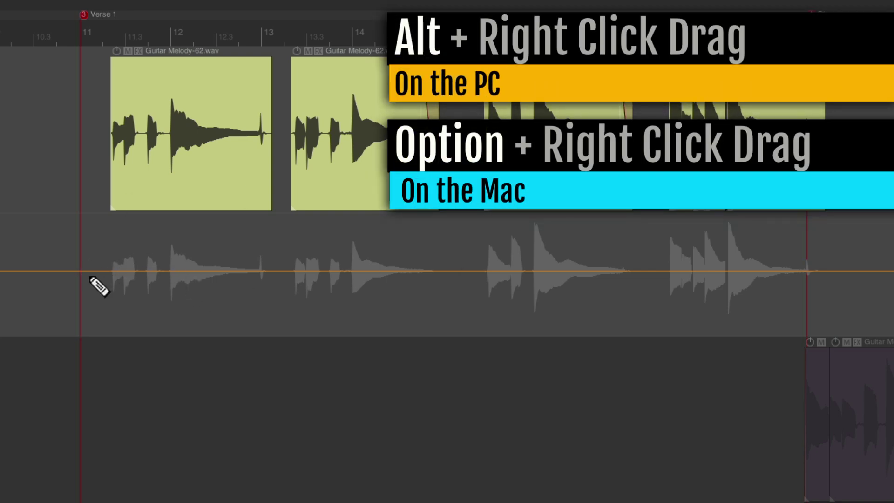
left_click_drag(90, 276, 841, 222)
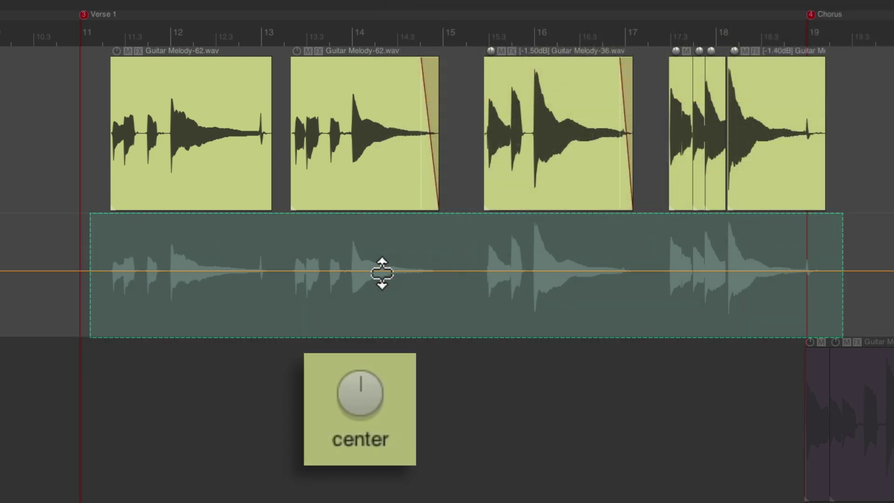
left_click_drag(381, 272, 369, 246)
left_click(367, 267)
key("space")
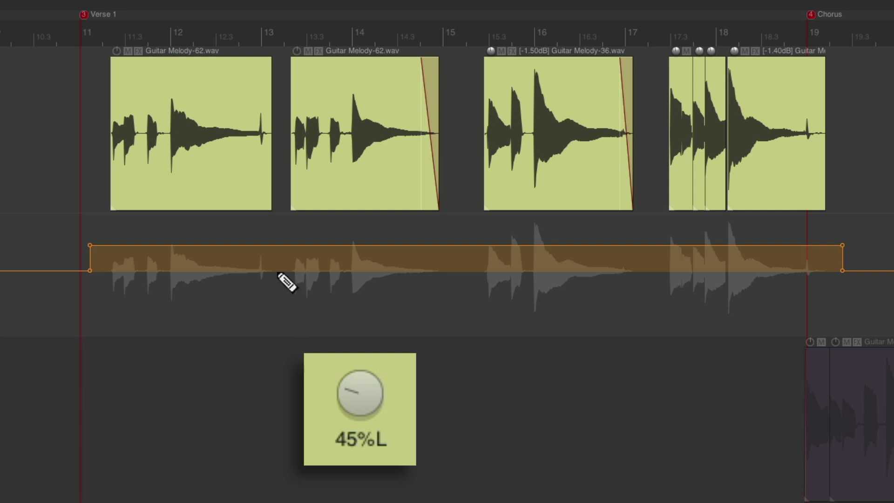
Step: Pan verse phrase 2 to 45%R on the envelope and copy it onto phrase 4
left_click_drag(278, 274, 453, 273)
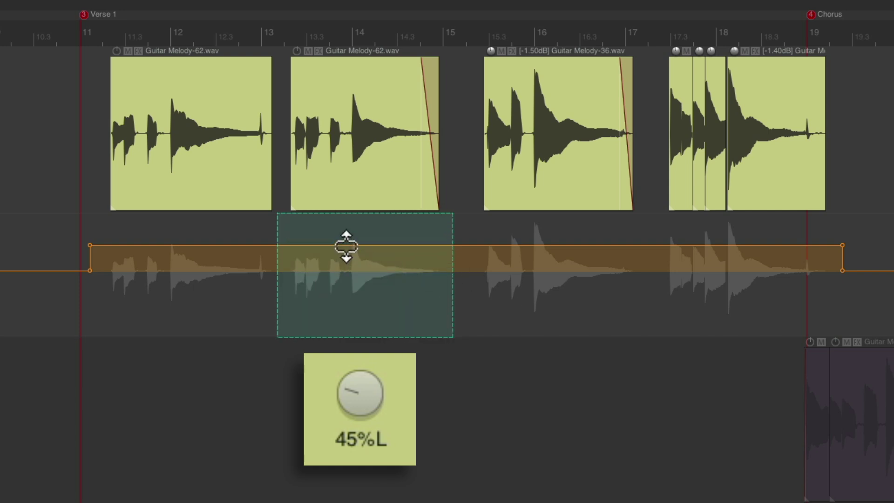
left_click_drag(346, 246, 347, 304)
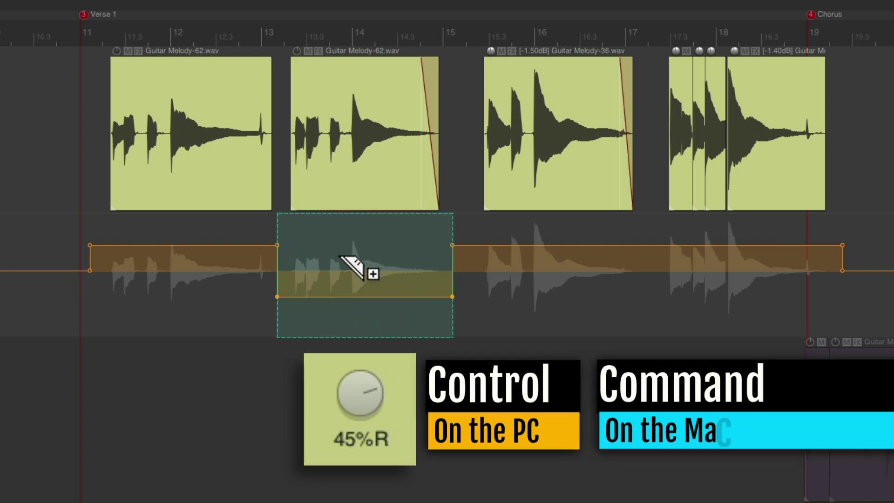
left_click_drag(340, 256, 720, 235)
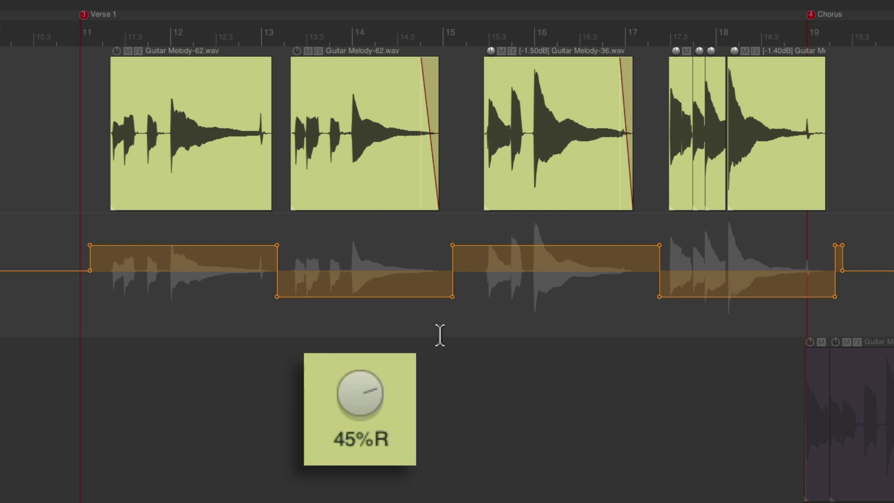
key("space")
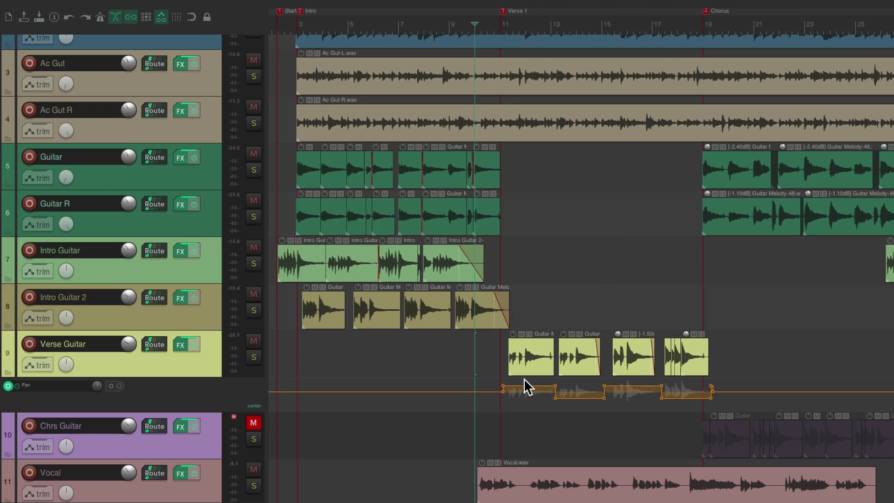
Step: Hide Verse Guitar's pan envelope, unmute Chrs Guitar, and play from just before the chorus
left_click(212, 361)
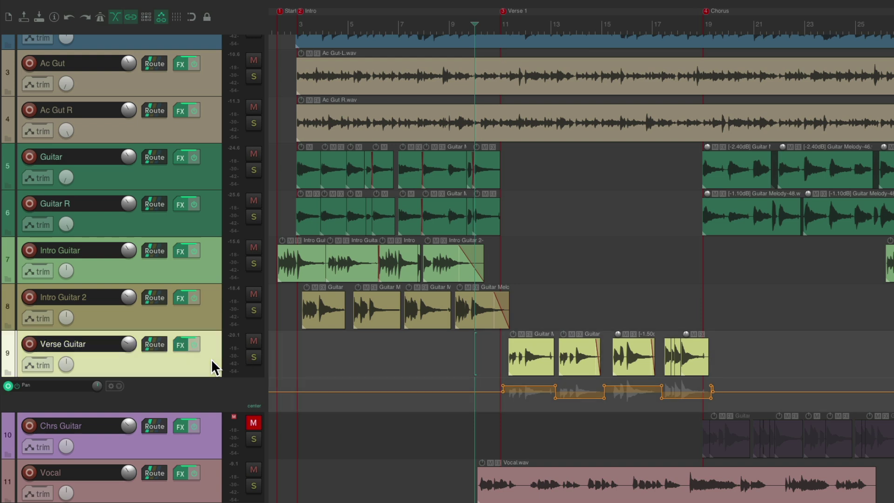
key("p")
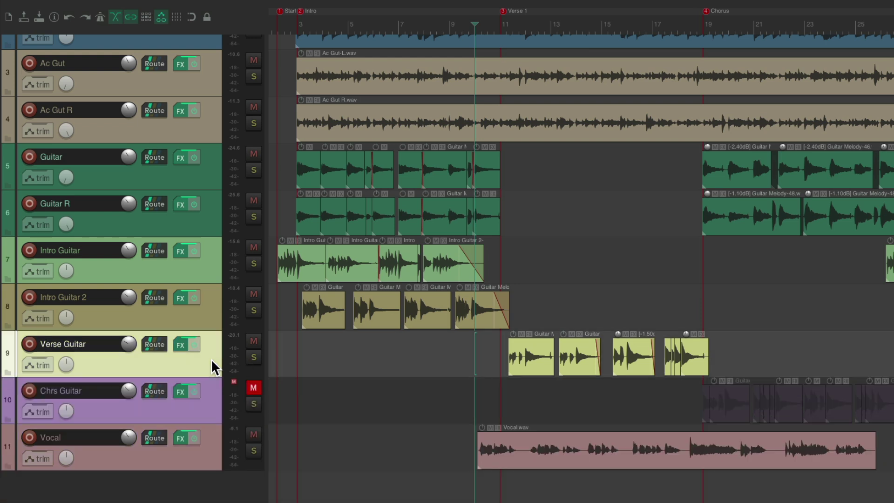
scroll(509, 480, "right", 6)
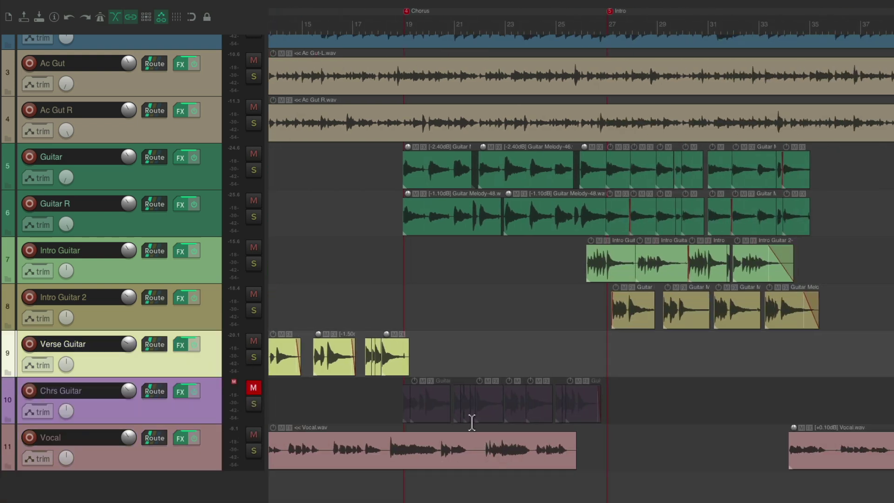
left_click(378, 401)
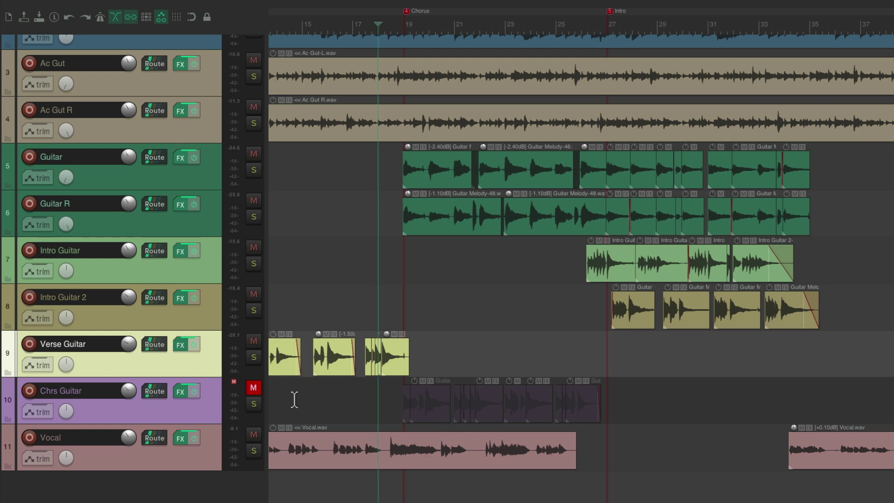
left_click(254, 387)
key("space")
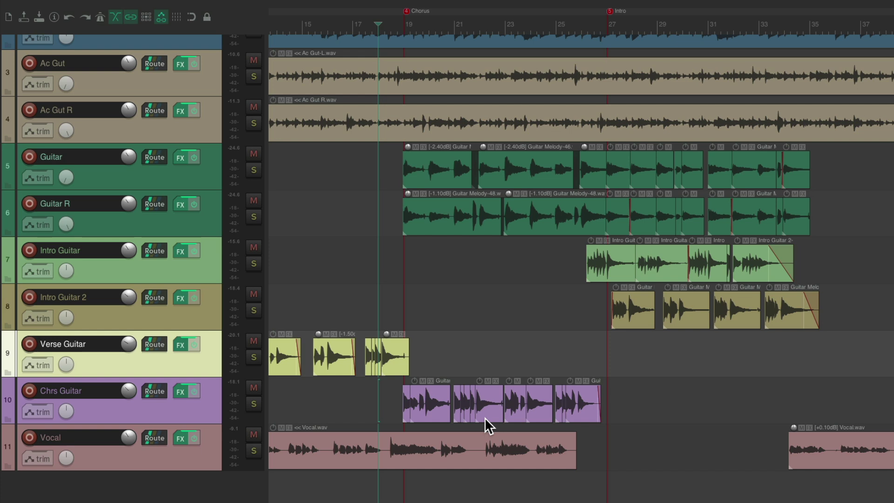
Step: Show Chrs Guitar's pan envelope and pan the whole chorus section left
left_click(208, 395)
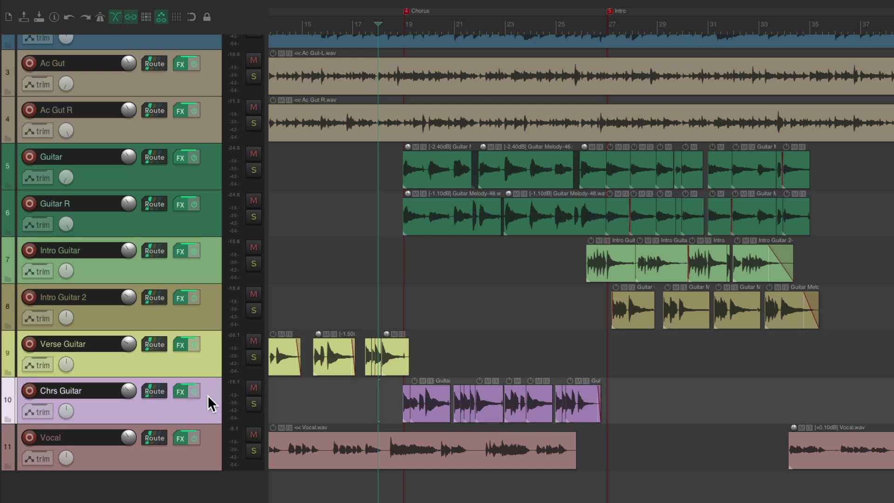
key("p")
left_click_drag(363, 330, 616, 473)
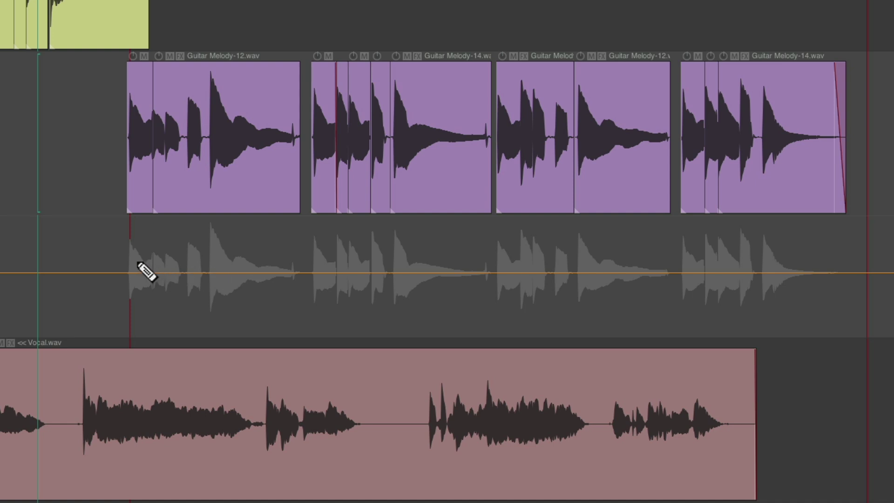
left_click_drag(113, 270, 855, 270)
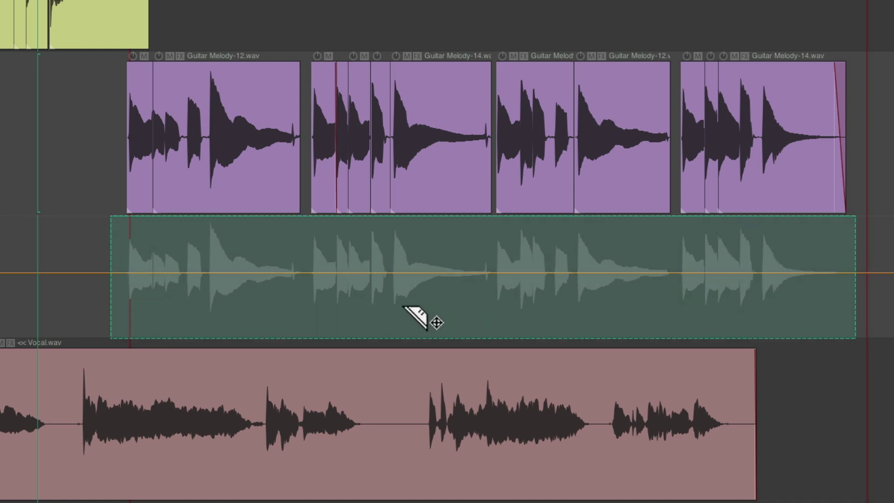
left_click_drag(330, 273, 331, 244)
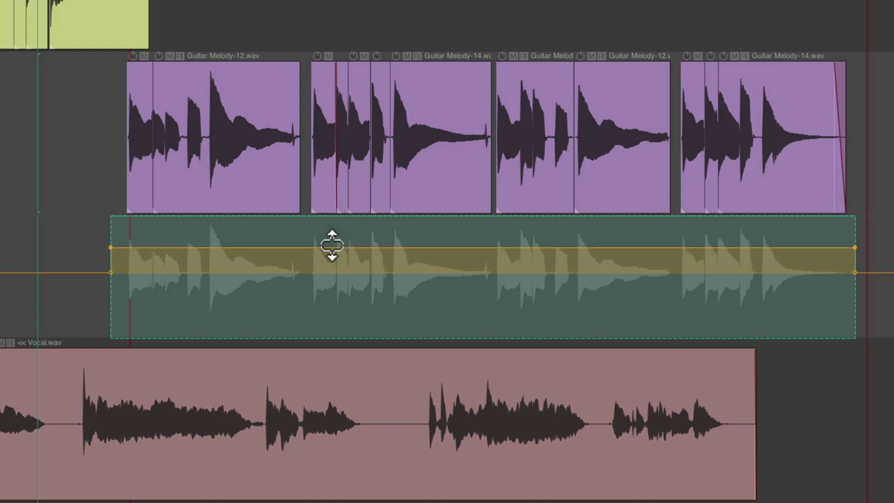
left_click(362, 239)
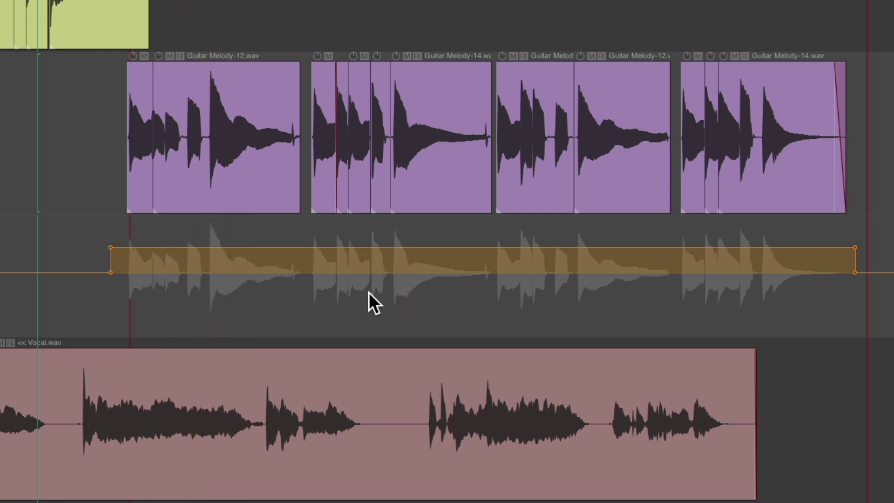
Step: Pan chorus phrase 2 to the right and copy that envelope section onto phrase 4
left_click_drag(303, 261, 493, 266)
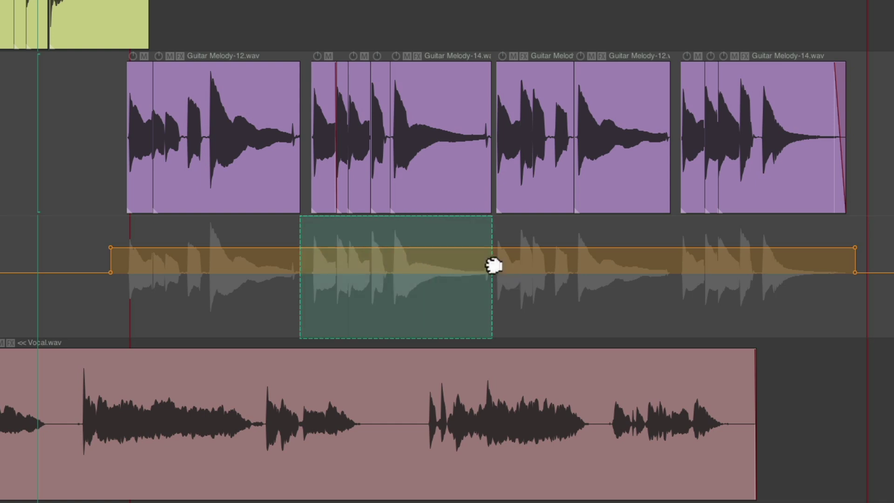
left_click_drag(392, 250, 394, 303)
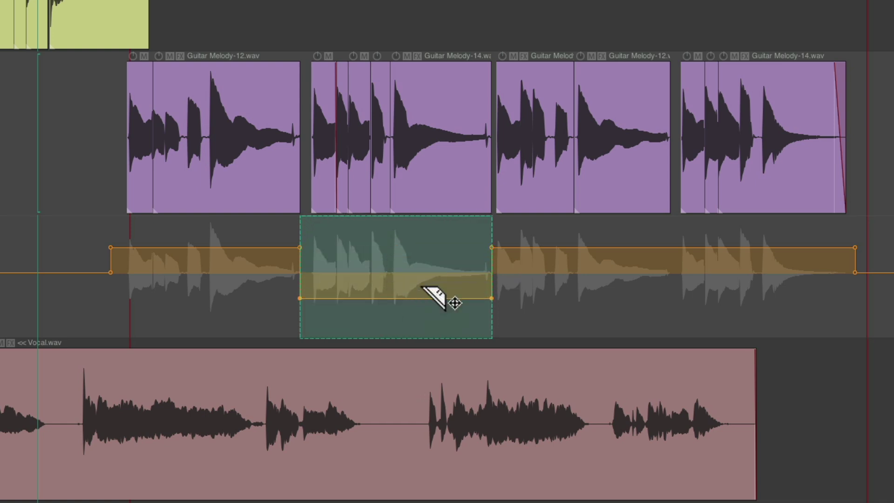
mouse_move(395, 265)
left_mouse_down()
mouse_move(764, 267)
mouse_move(759, 258)
left_mouse_up()
left_click(744, 263)
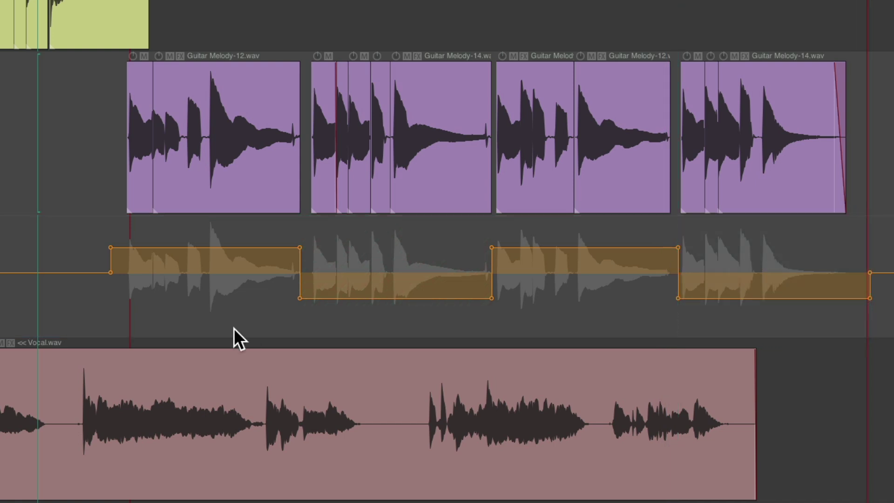
Step: Audition the chorus, then undo the alternating pan edits so Chrs Guitar pans steadily left
key("space")
key("super+z")
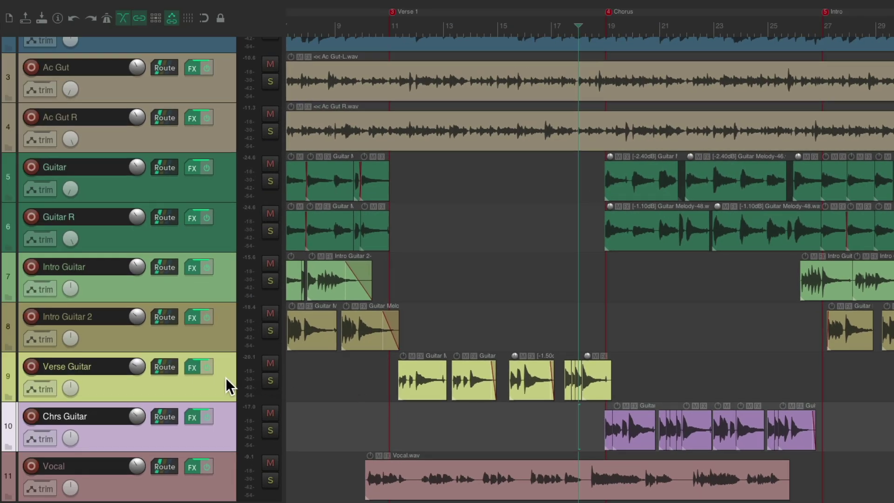
Step: Display Verse Guitar's alternating pan envelope lane while the mix plays from the project start
left_click(225, 377)
key("p")
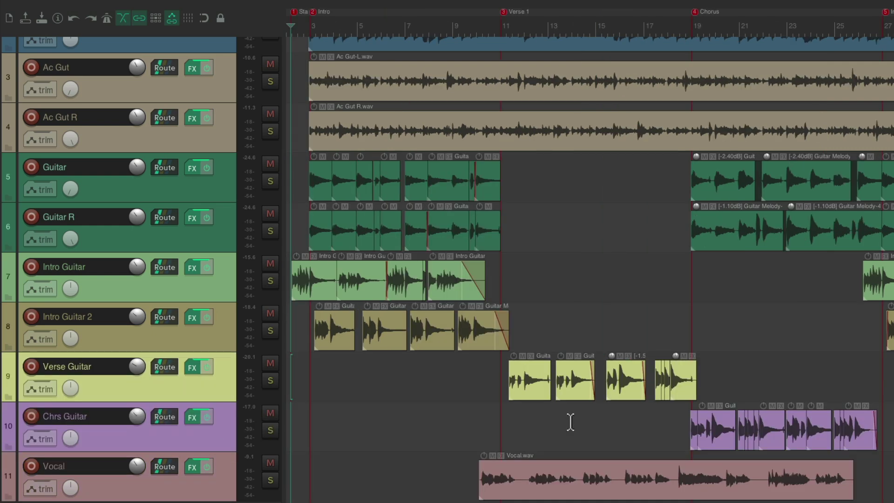
key("space")
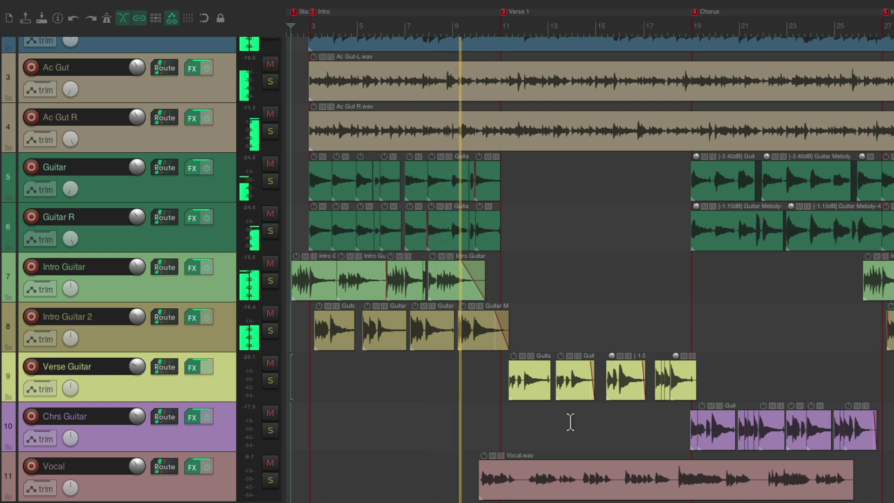
scroll(568, 422, "right", 4)
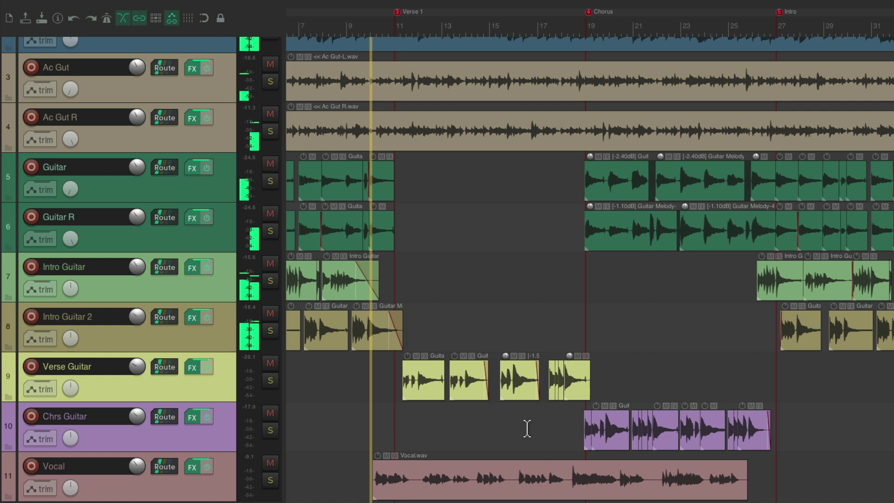
left_click(220, 376)
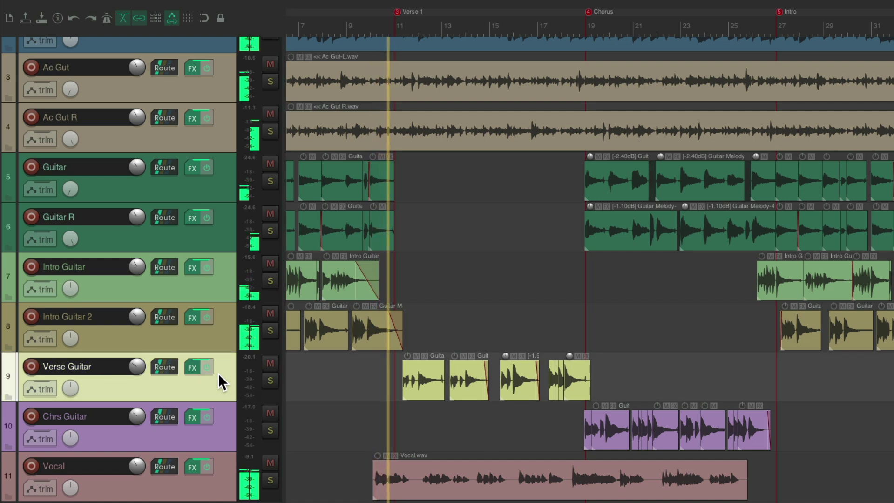
key("p")
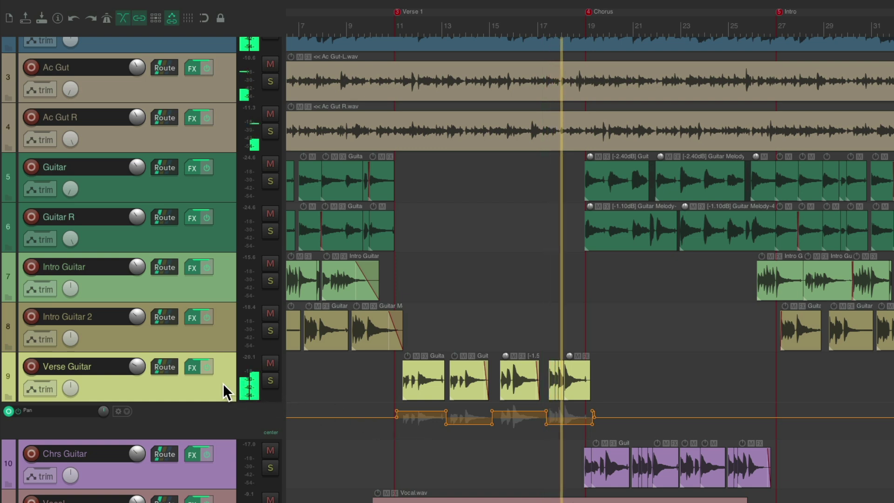
Step: Swap the Verse Guitar pan lane for Chrs Guitar's flat leftward pan envelope as playback reaches the Chorus
key("p")
left_click(227, 425)
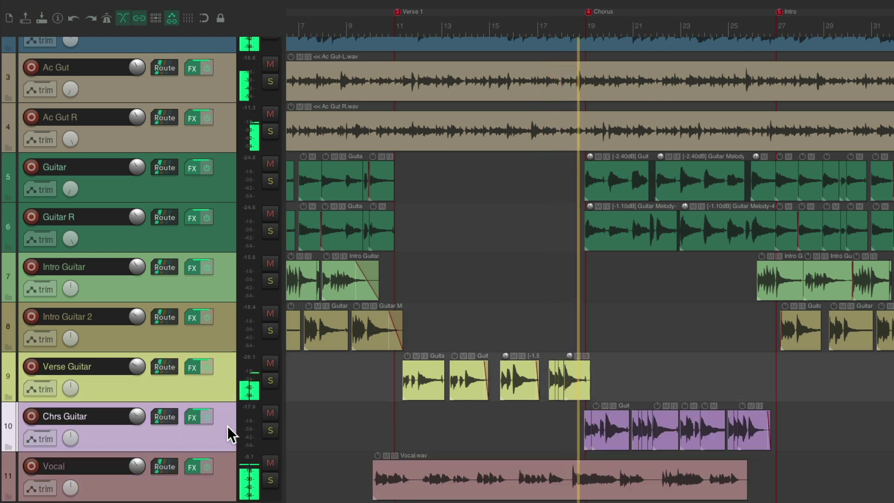
key("p")
scroll(386, 423, "right", 3)
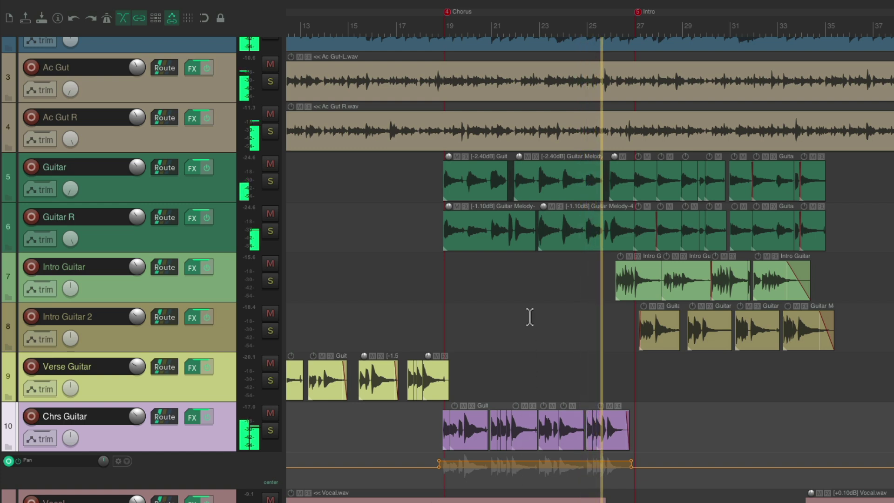
scroll(530, 316, "right", 5)
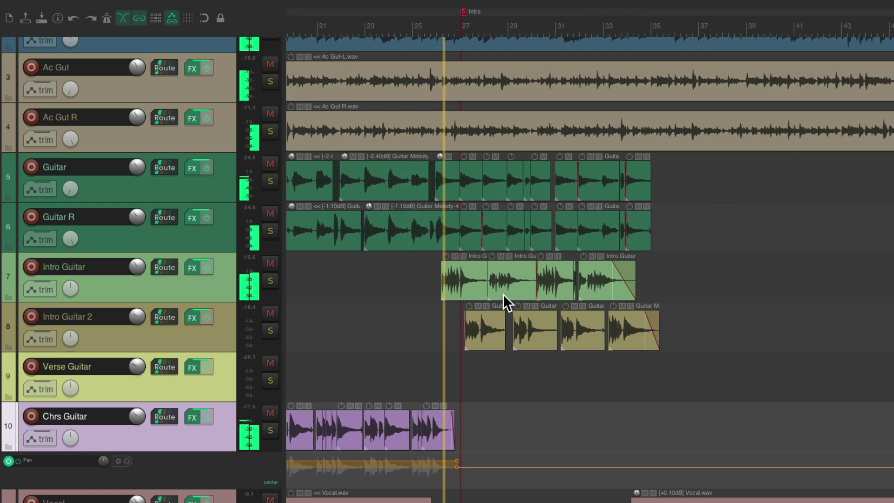